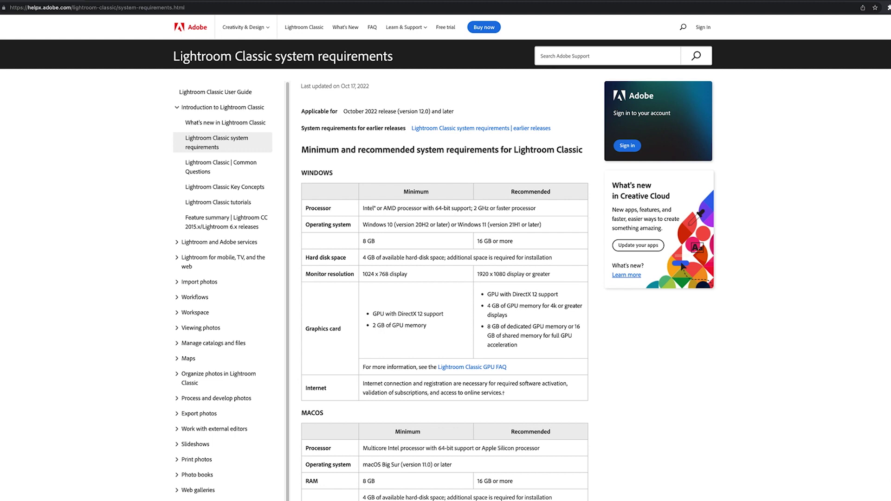
- Scroll through the Windows and macOS Lightroom Classic requirement tables, then back up
scroll(445, 258, "down", 1)
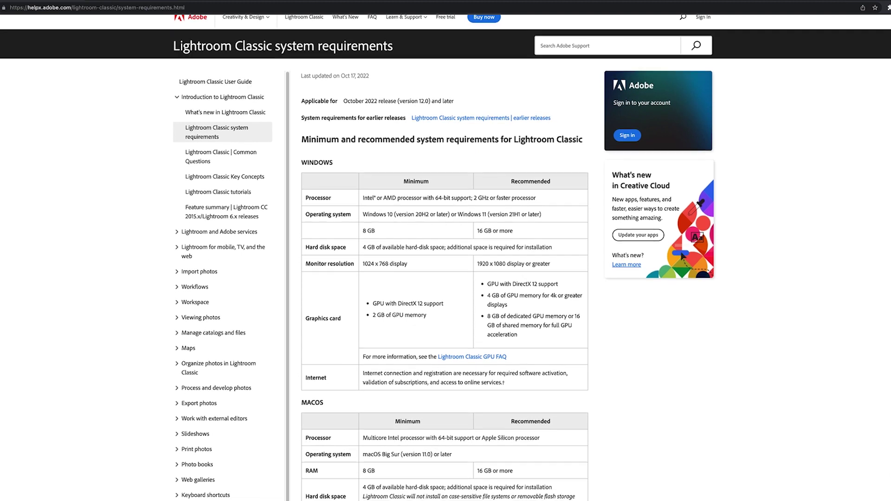
scroll(446, 258, "down", 2)
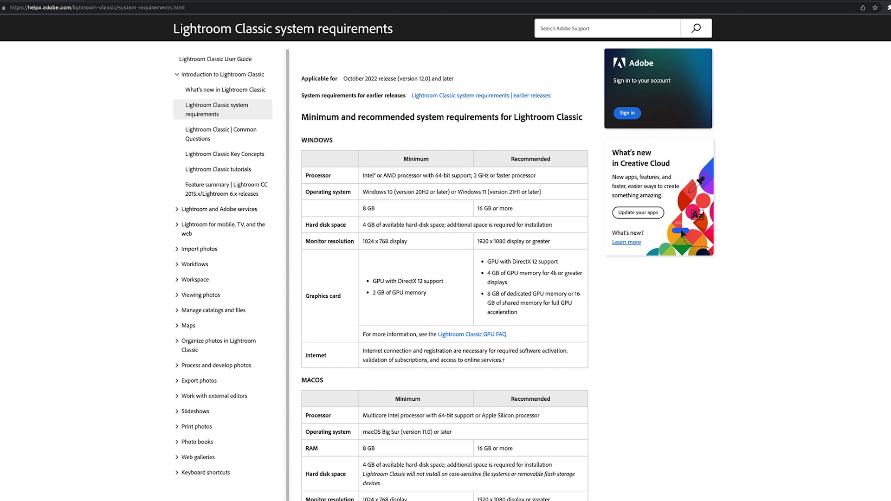
scroll(445, 258, "down", 3)
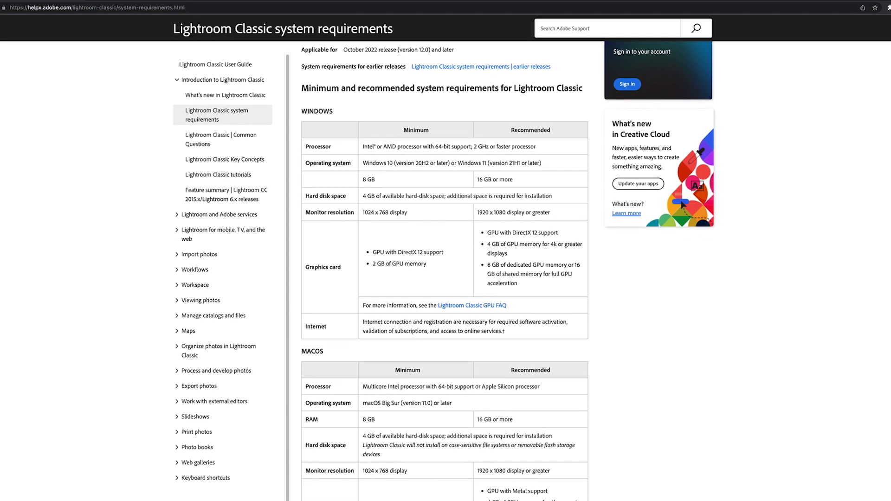
scroll(446, 258, "down", 3)
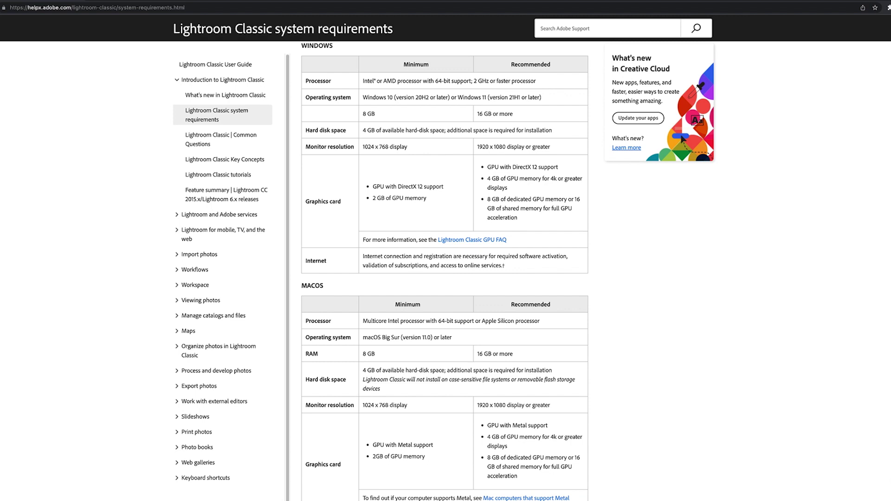
scroll(446, 258, "down", 2)
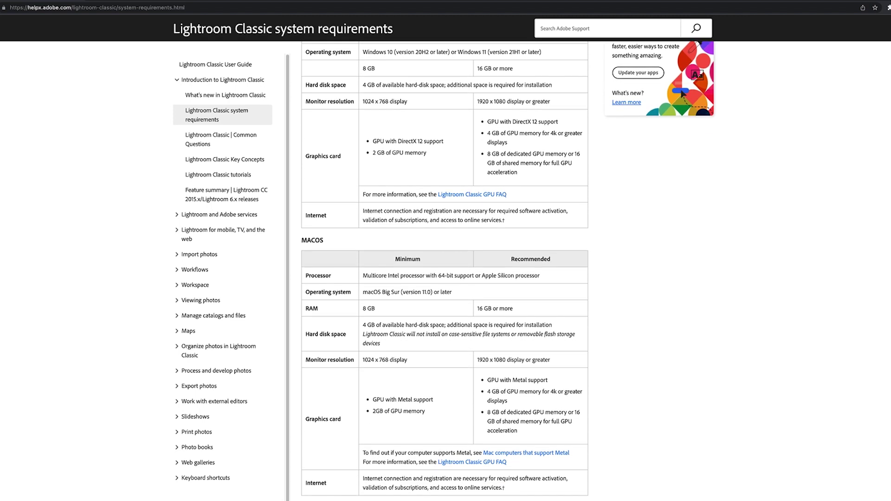
scroll(446, 258, "down", 1)
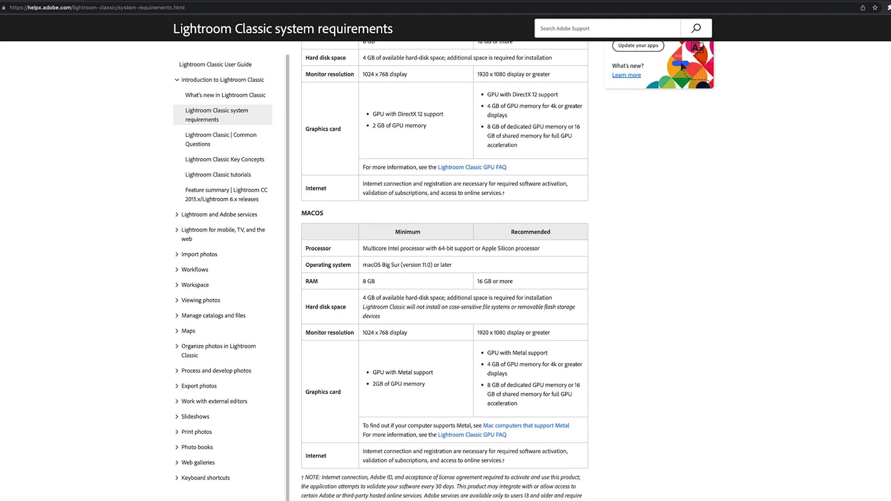
scroll(446, 258, "down", 2)
scroll(446, 258, "down", 1)
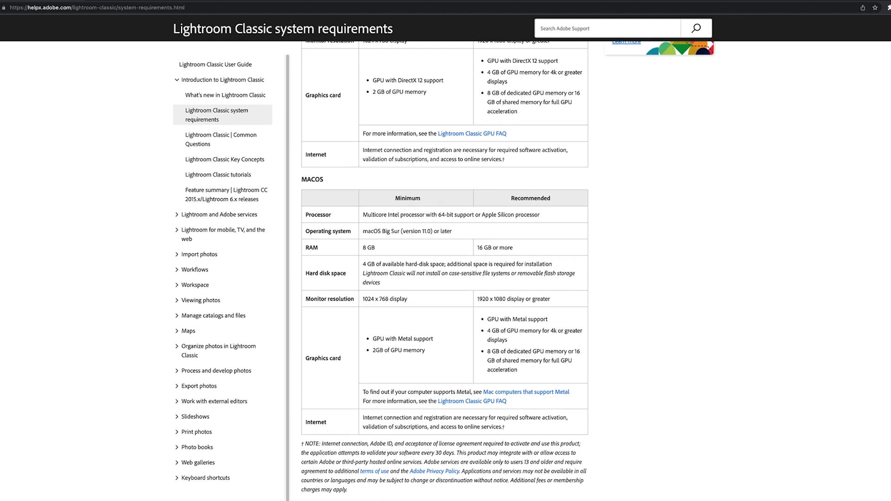
scroll(446, 257, "down", 1)
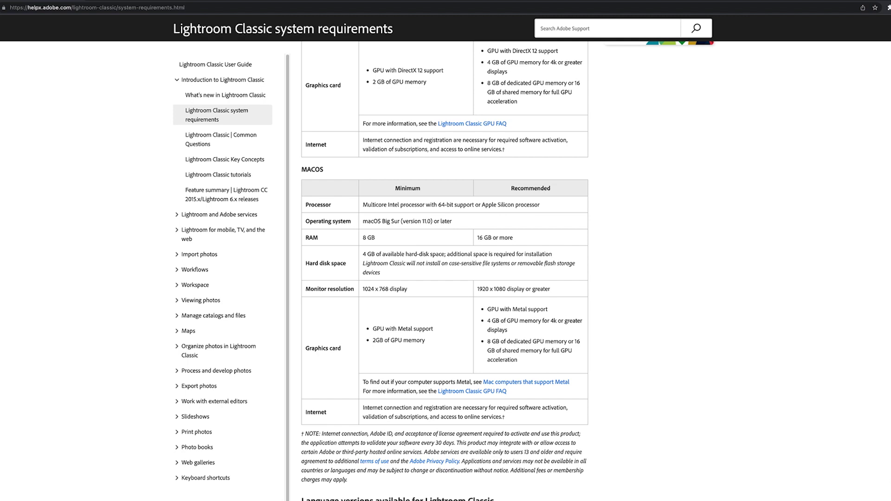
scroll(445, 271, "down", 1)
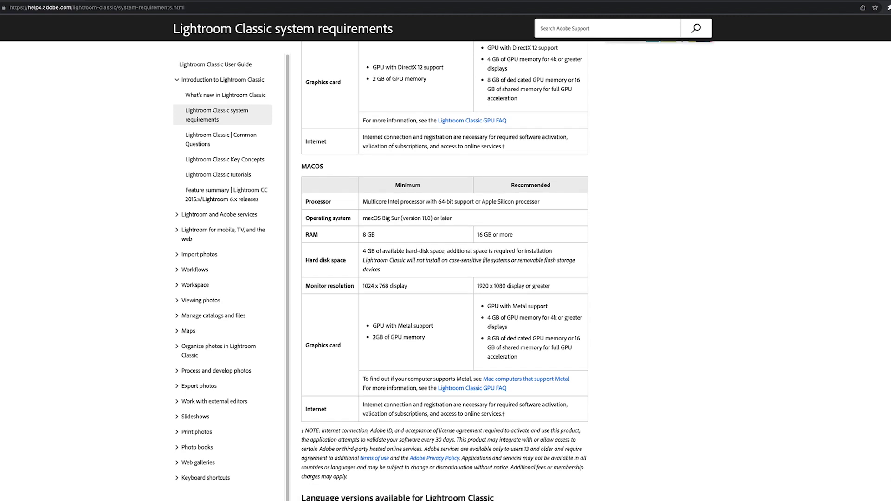
scroll(445, 272, "down", 3)
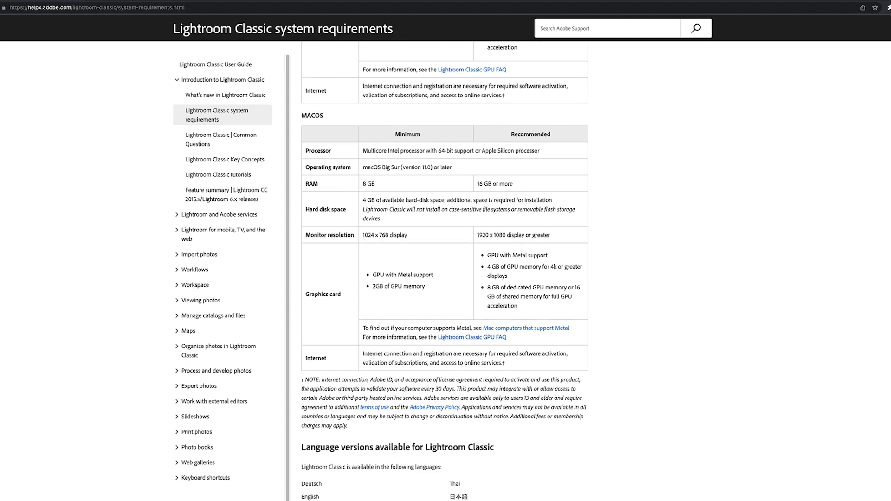
scroll(445, 272, "down", 1)
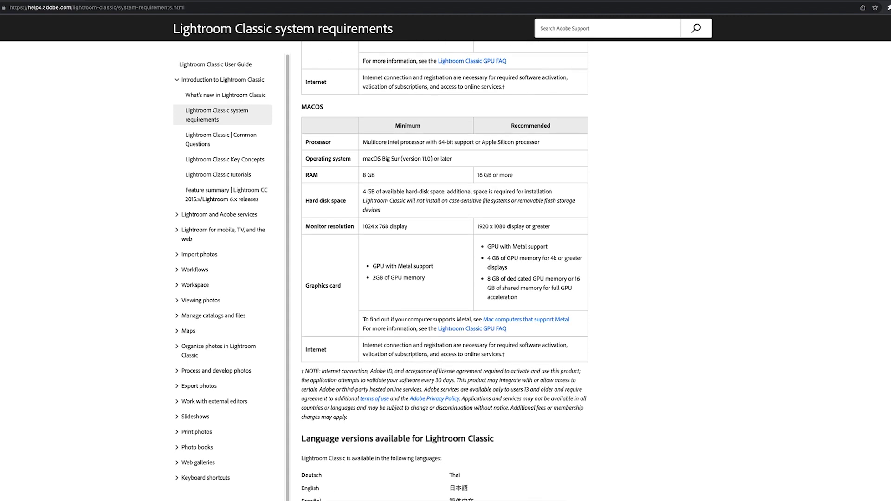
scroll(445, 272, "down", 1)
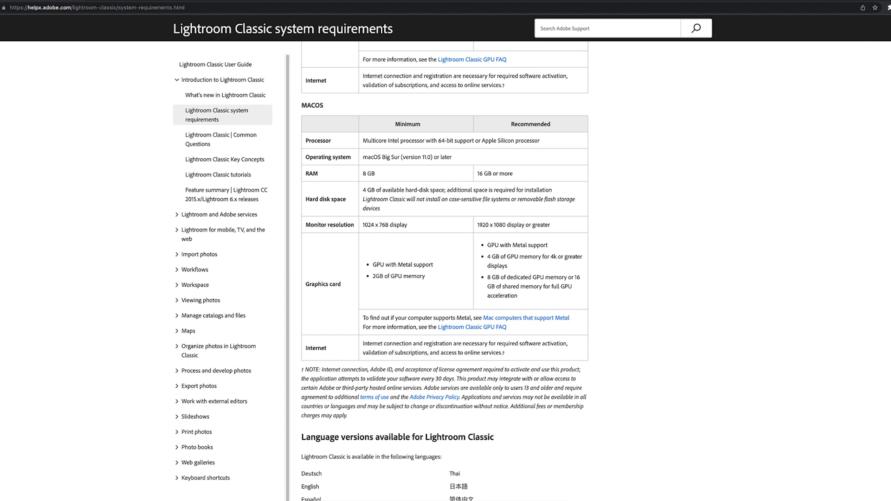
scroll(445, 272, "up", 5)
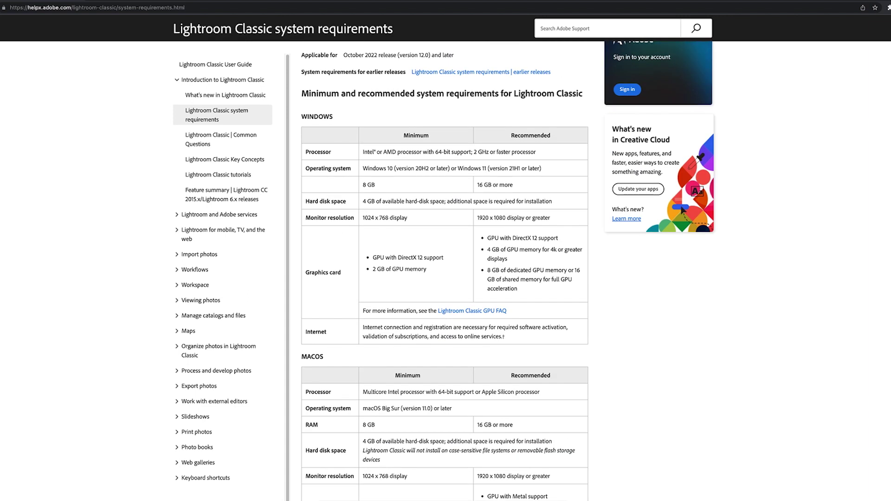
scroll(444, 271, "up", 1)
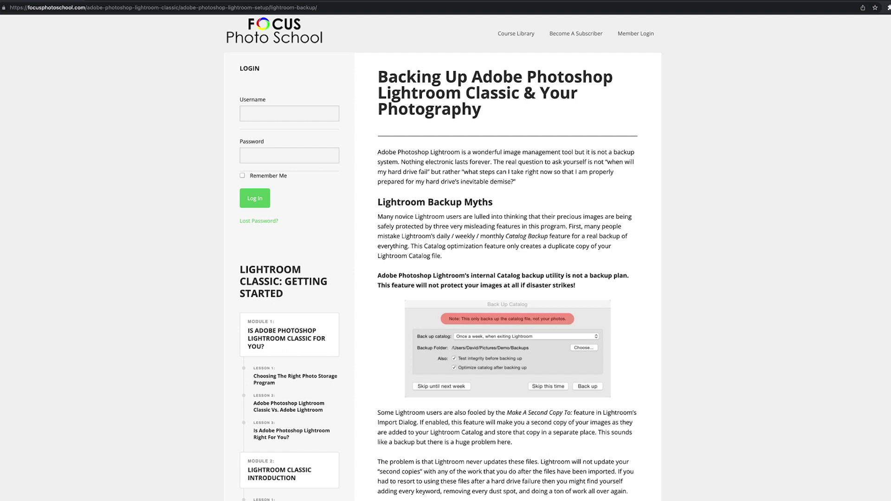
- Scroll the Lightroom Classic backup article down to the Time Machine video
scroll(446, 260, "down", 5)
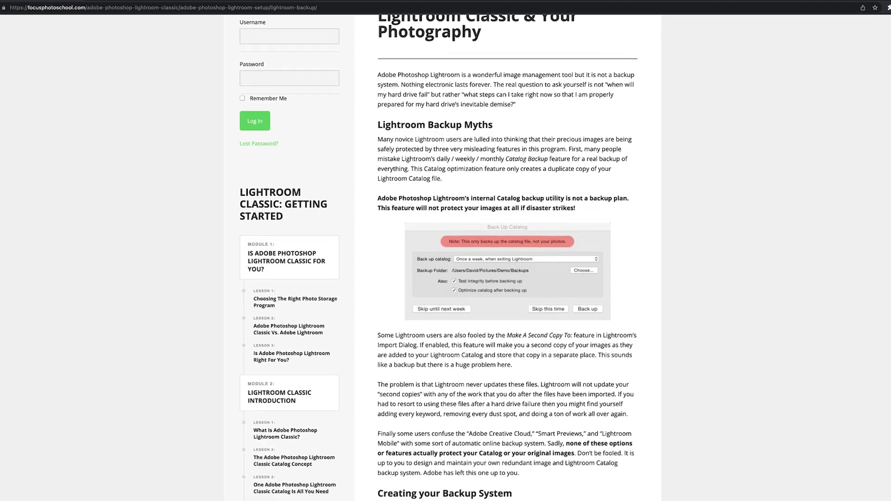
scroll(446, 260, "down", 1)
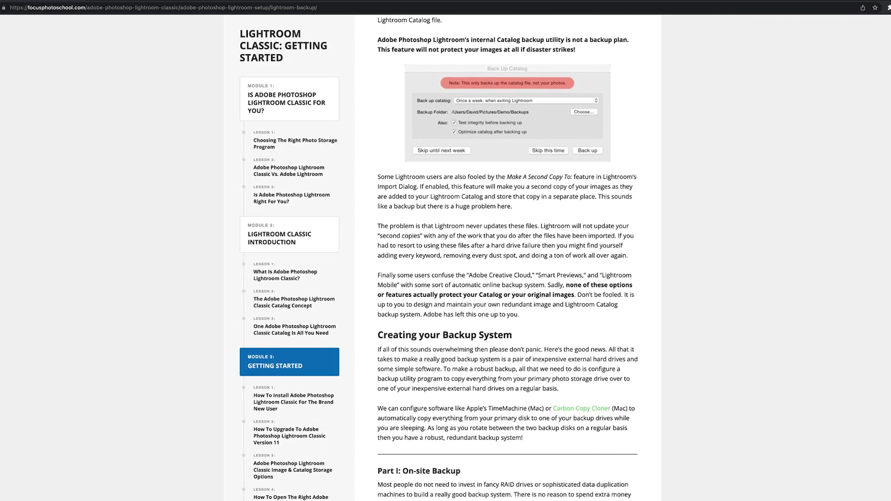
scroll(446, 260, "down", 1)
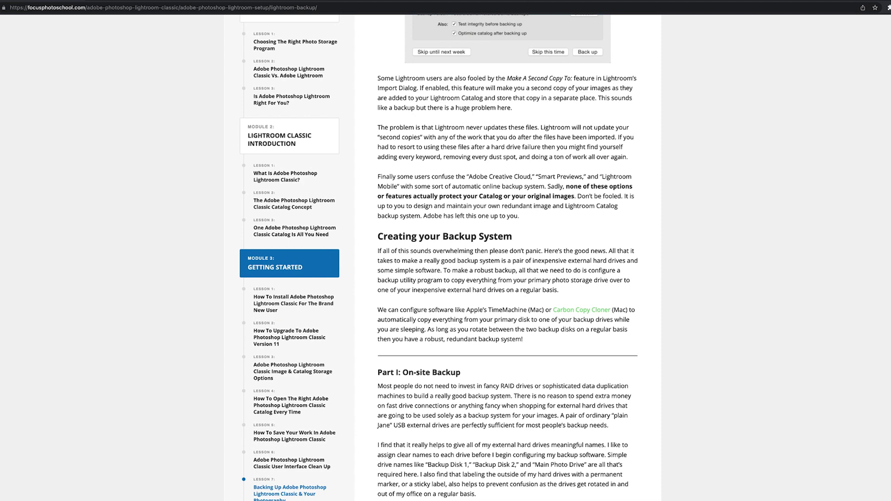
scroll(438, 257, "down", 2)
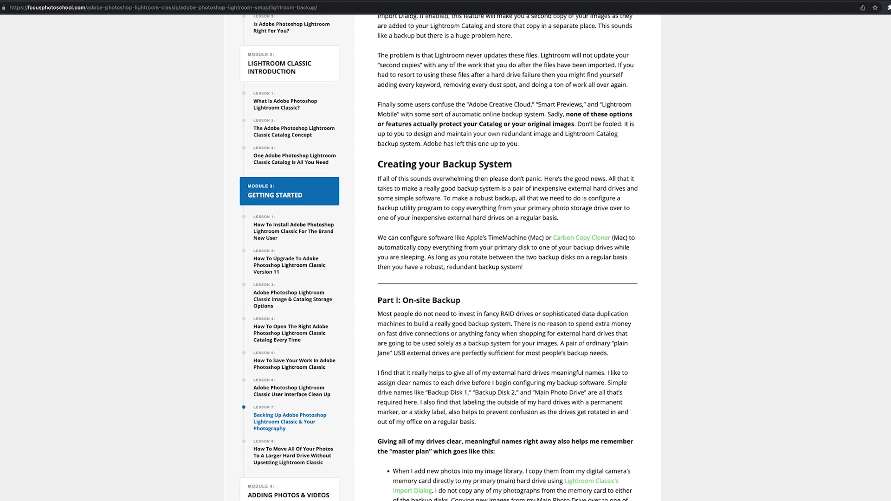
scroll(445, 258, "down", 5)
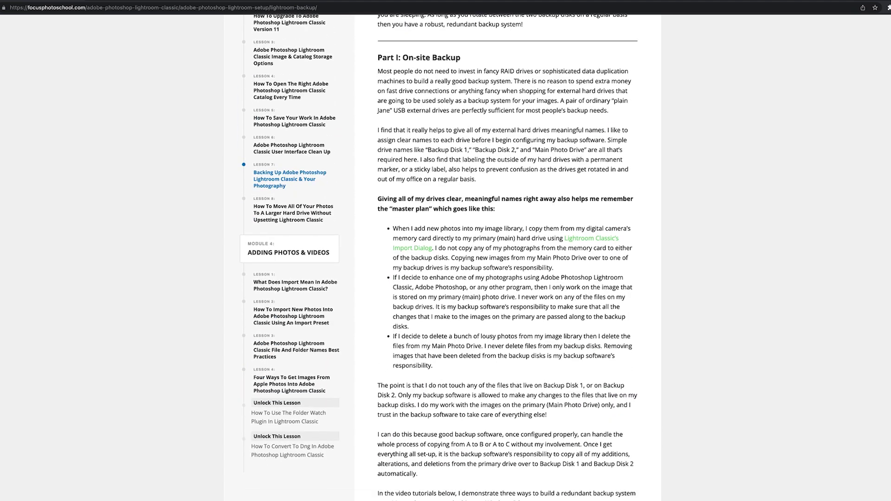
scroll(446, 258, "down", 5)
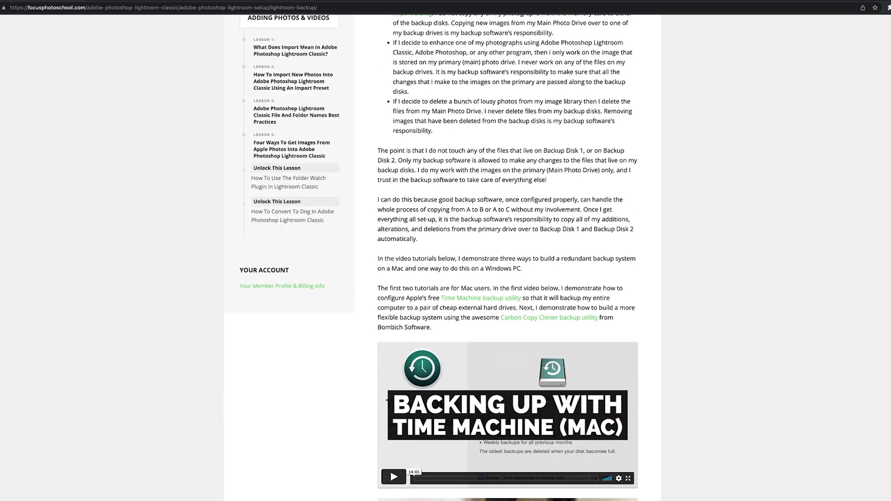
scroll(446, 257, "down", 4)
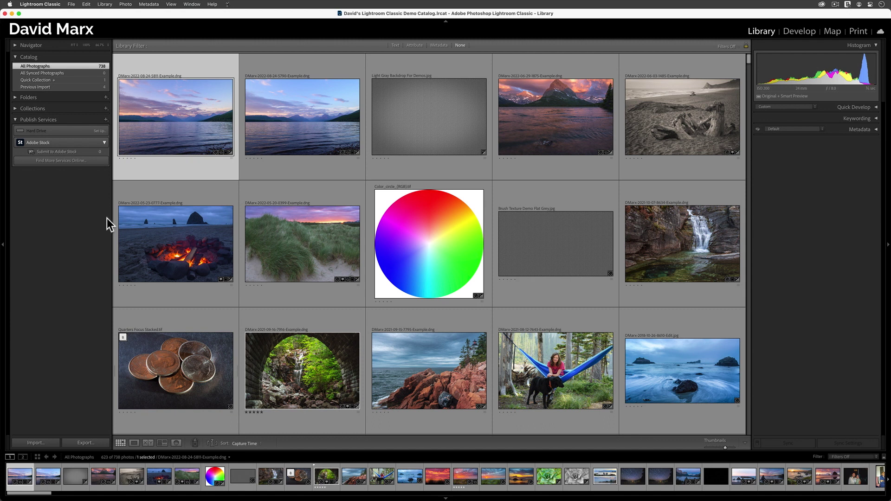
- Open the Lightroom Classic application menu
left_click(35, 5)
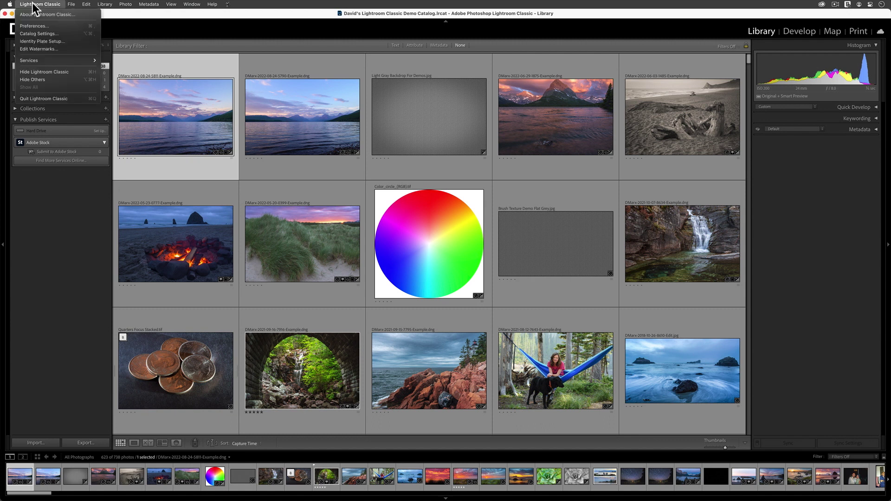
- View Catalog Settings showing the demo catalog's location, 28.23 MB size and monthly backup
left_click(43, 33)
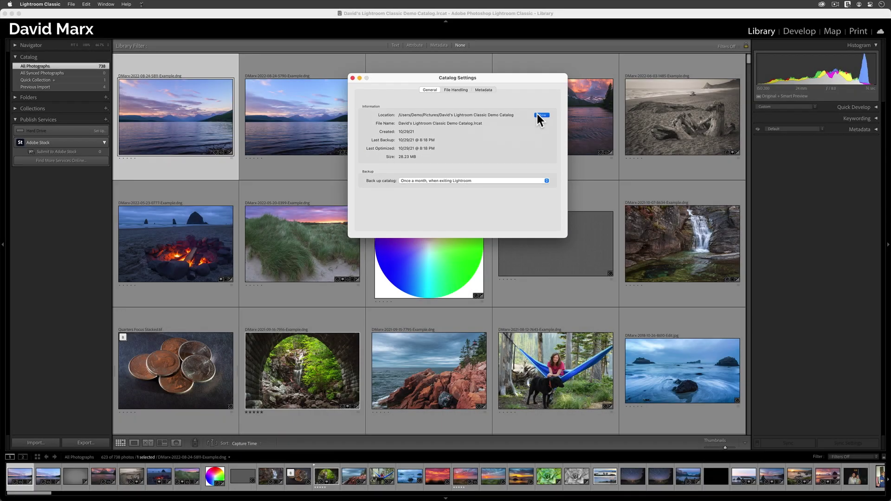
- Reveal the demo catalog's folder in Finder, then close the Catalog Settings dialog
left_click(581, 95)
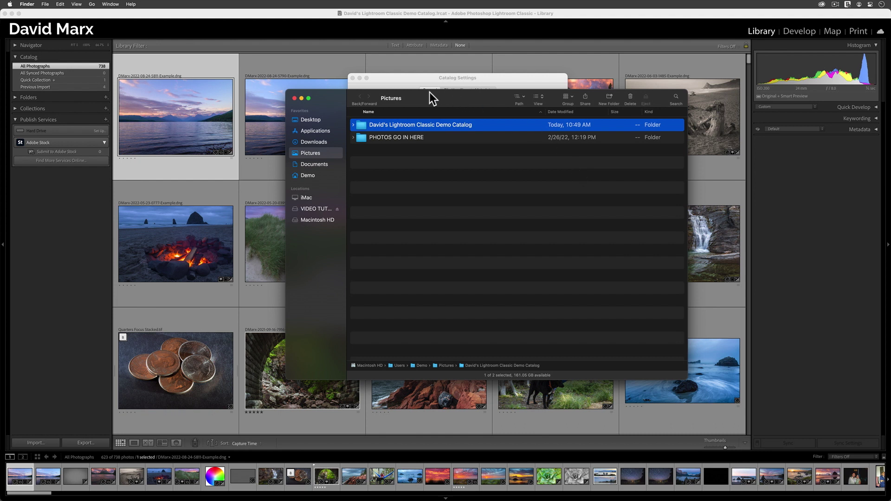
left_click_drag(429, 95, 786, 97)
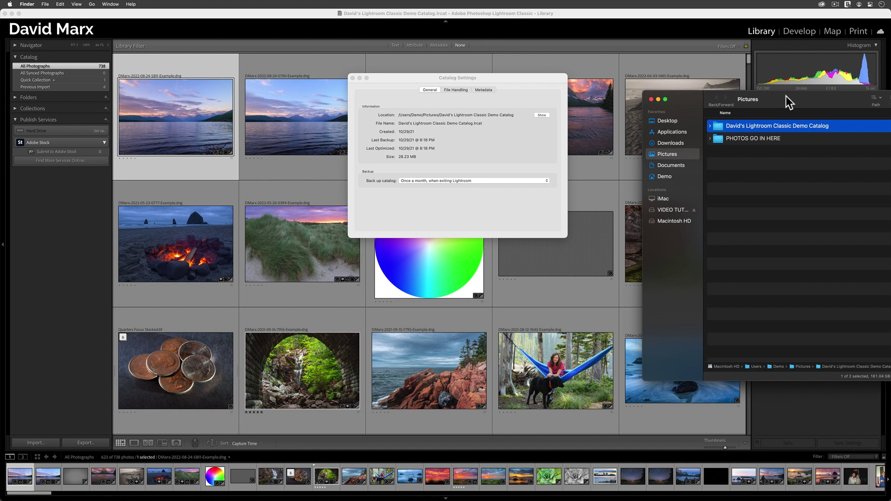
left_click(514, 211)
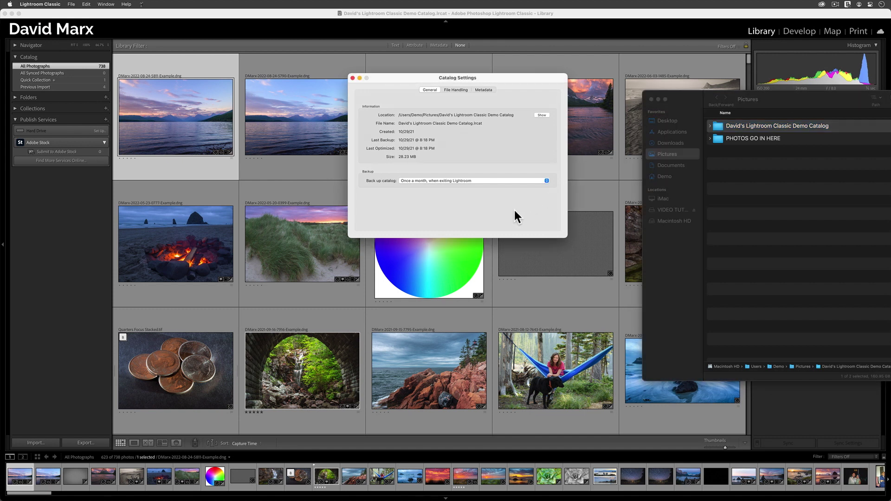
left_click(353, 79)
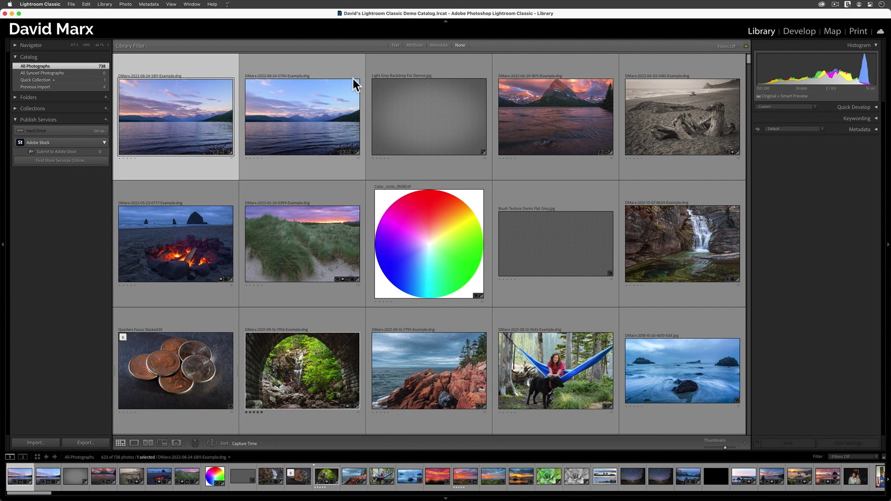
- Quit Lightroom Classic from its application menu
left_click(49, 4)
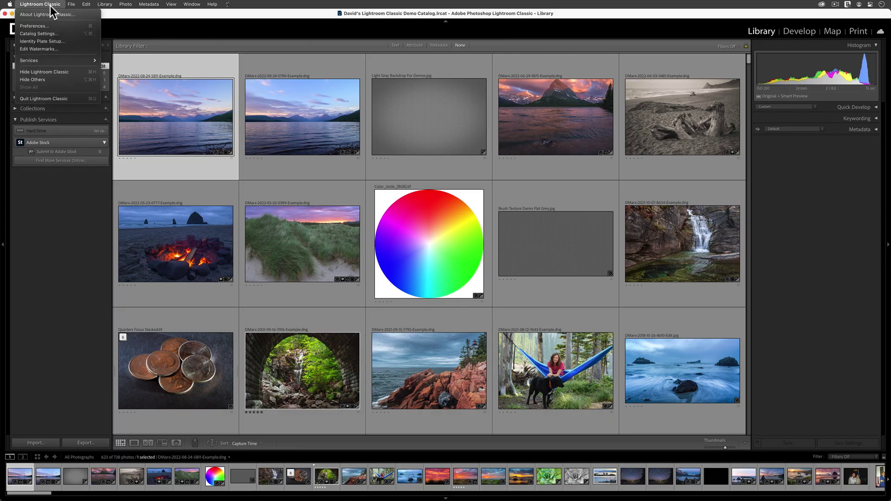
left_click(84, 99)
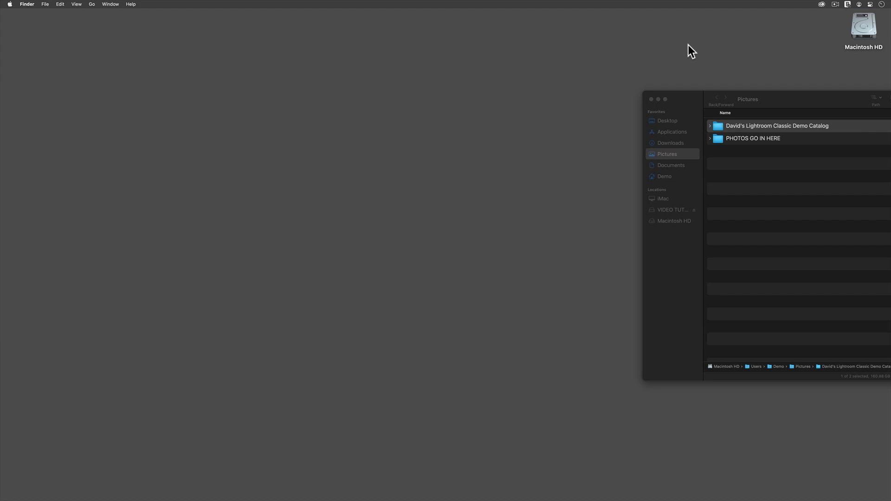
left_click(822, 5)
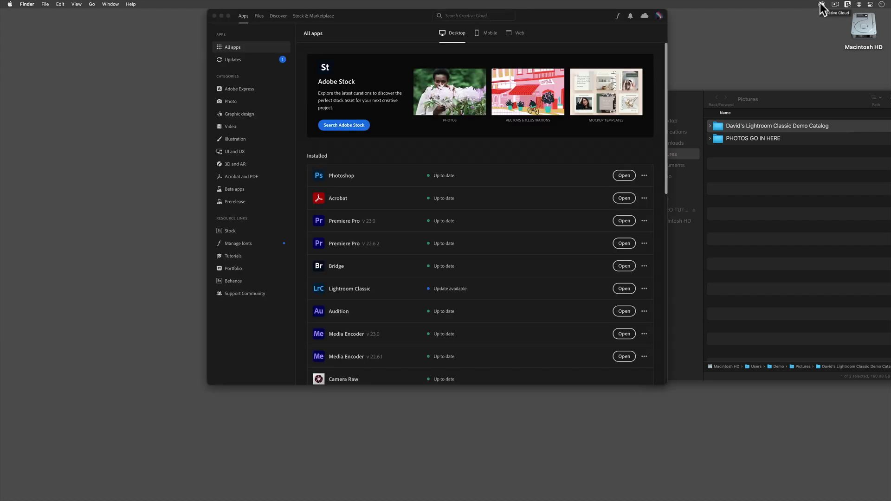
left_click(214, 16)
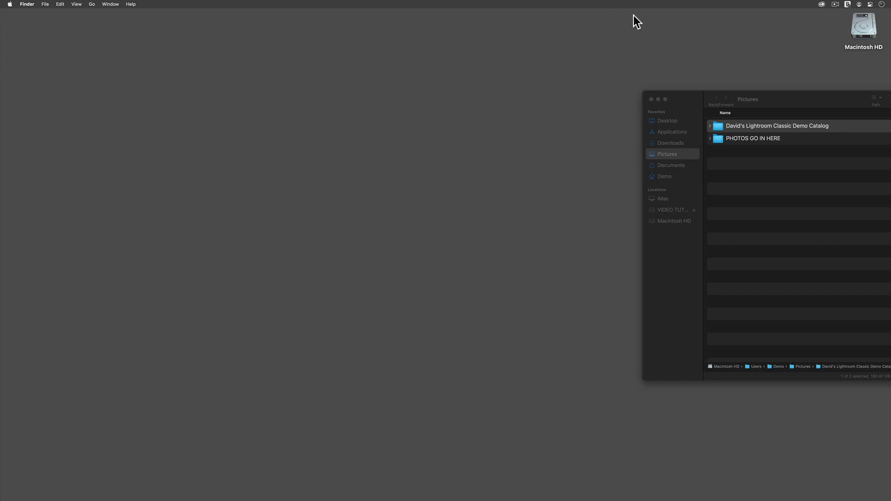
- Launch Adobe Creative Cloud from Macintosh HD > Applications > Adobe Creative Cloud
double_click(864, 19)
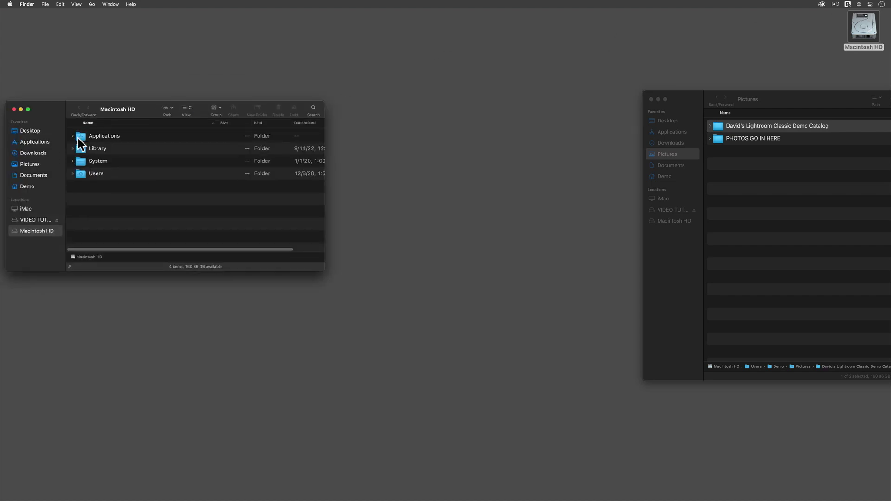
double_click(78, 139)
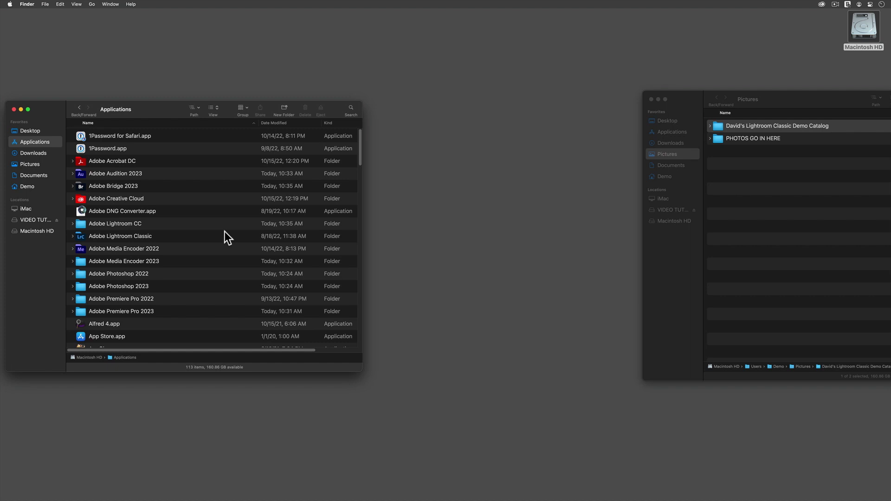
double_click(121, 199)
double_click(79, 136)
left_click(21, 109)
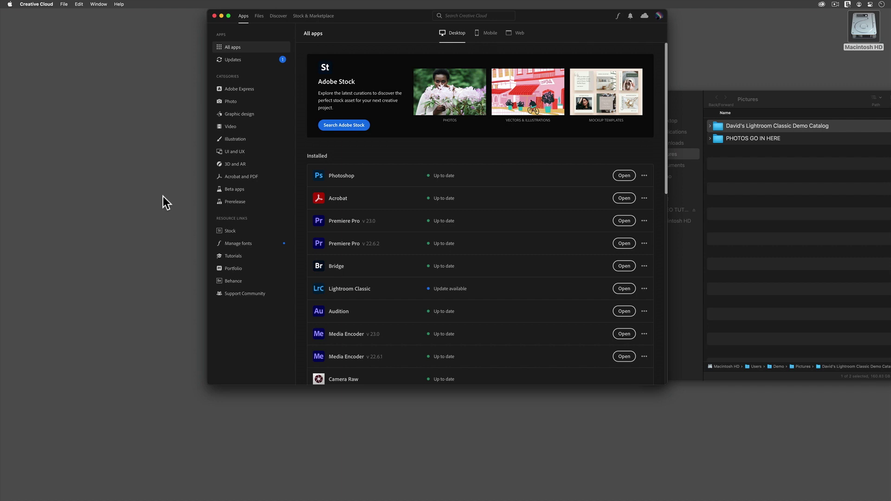
- Show the Updates page and recheck, listing Lightroom Classic v12.0 as available
left_click(657, 18)
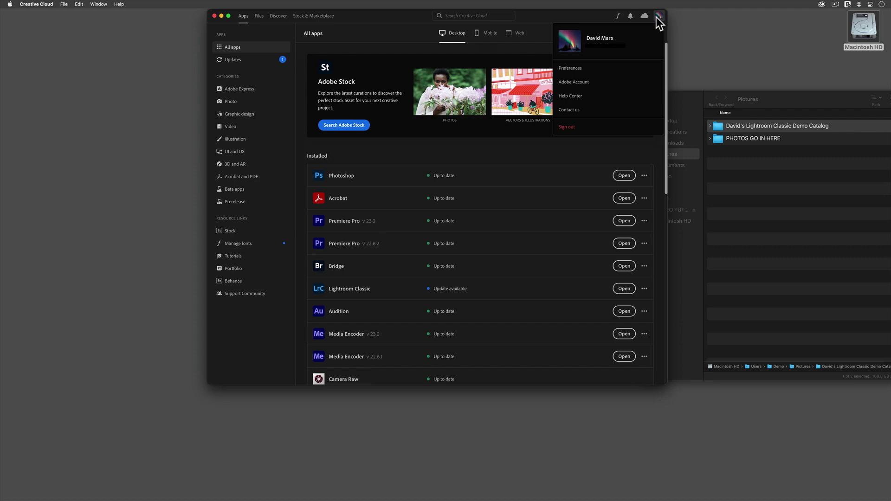
left_click(657, 18)
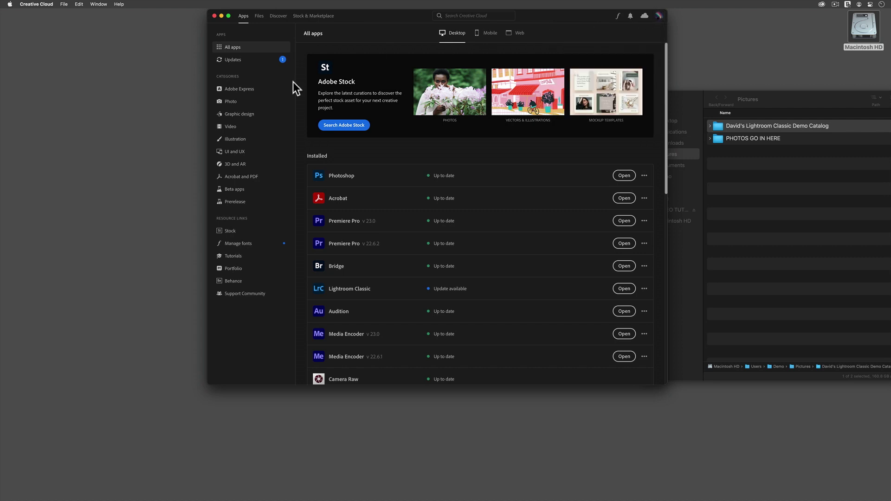
left_click(237, 61)
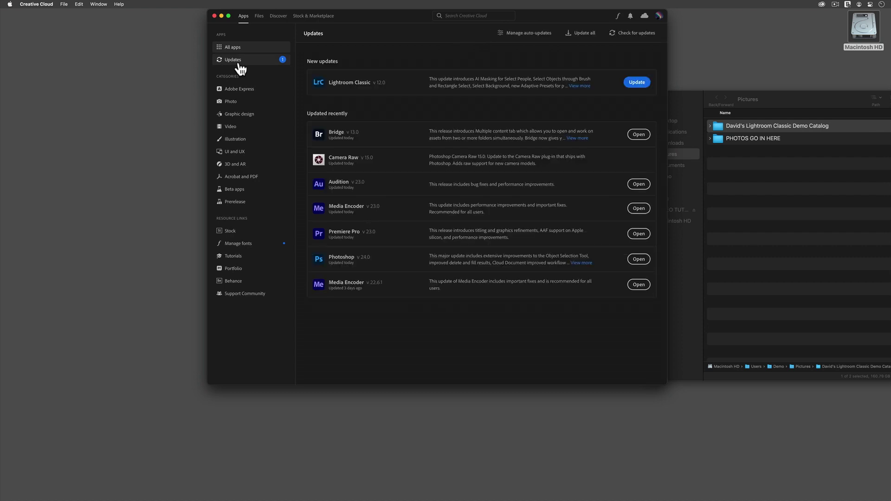
left_click(629, 39)
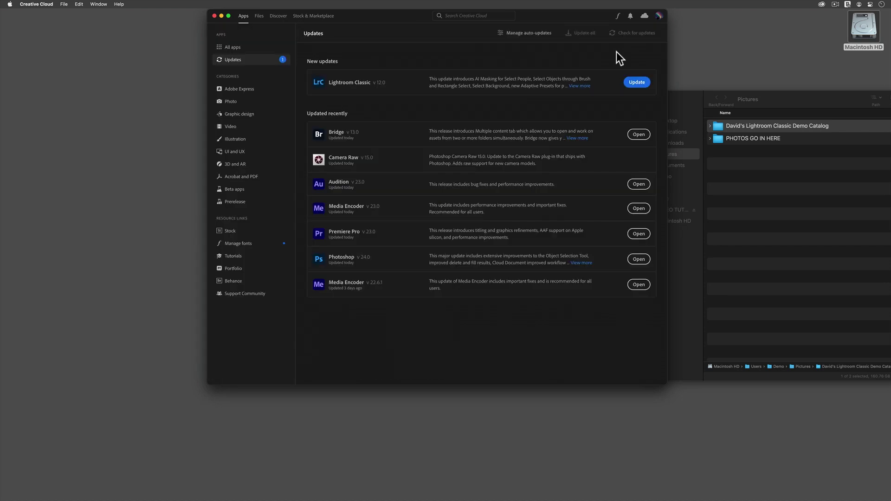
- Install the Lightroom Classic v12.0 update and wait until it finishes
left_click(637, 83)
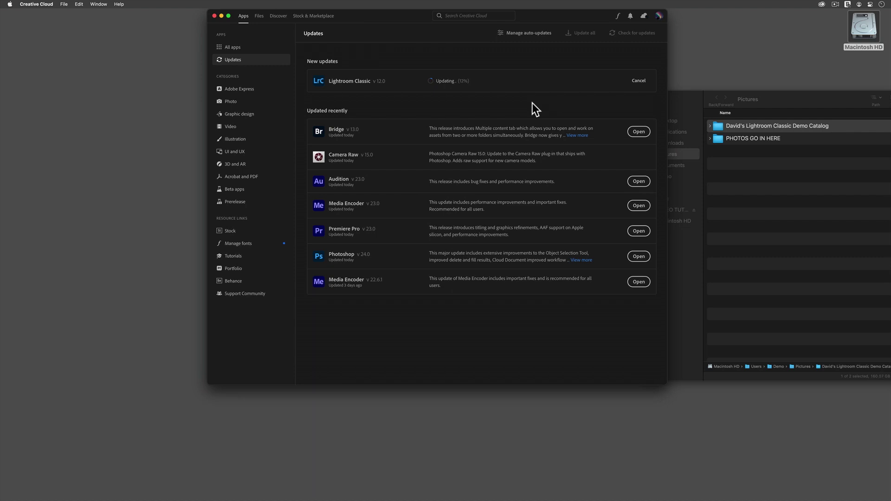
left_click(708, 64)
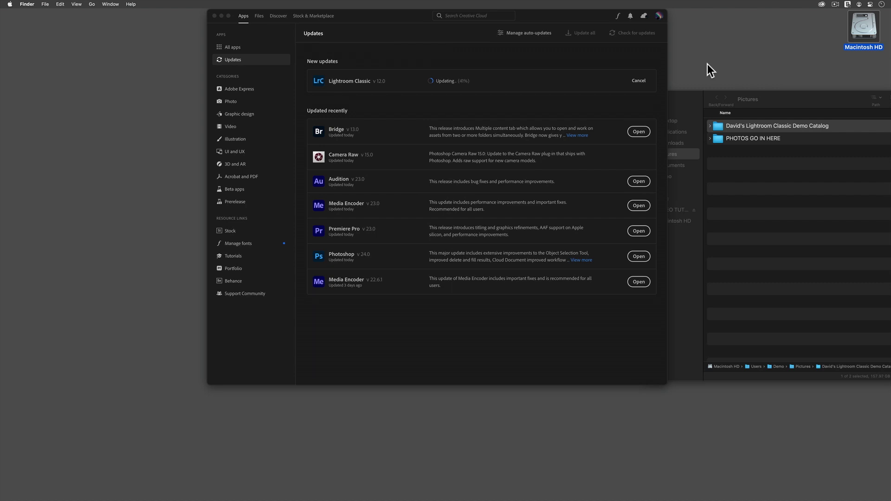
left_click(571, 316)
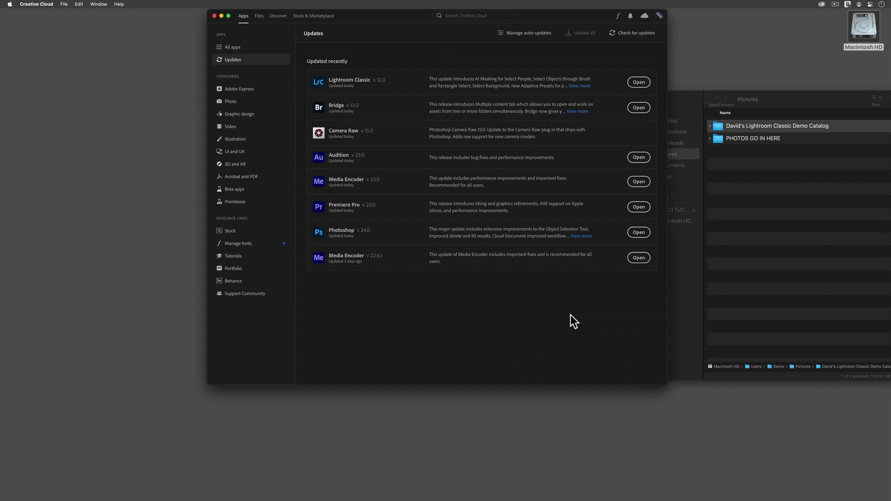
- Open the updated Lightroom Classic 12.0 from Creative Cloud to reach the Catalog Upgrade prompt
left_click(636, 87)
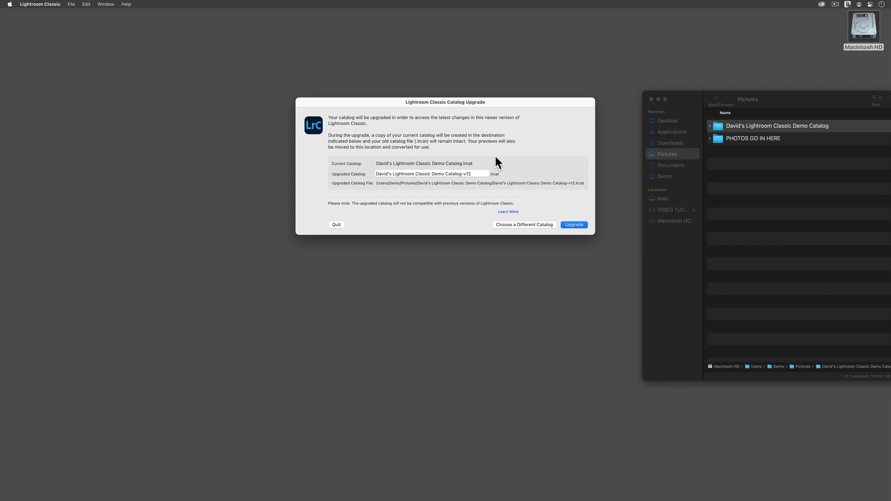
- Upgrade the demo catalog to a new Catalog-v12 copy, then minimise Lightroom to see its folder
left_click(574, 225)
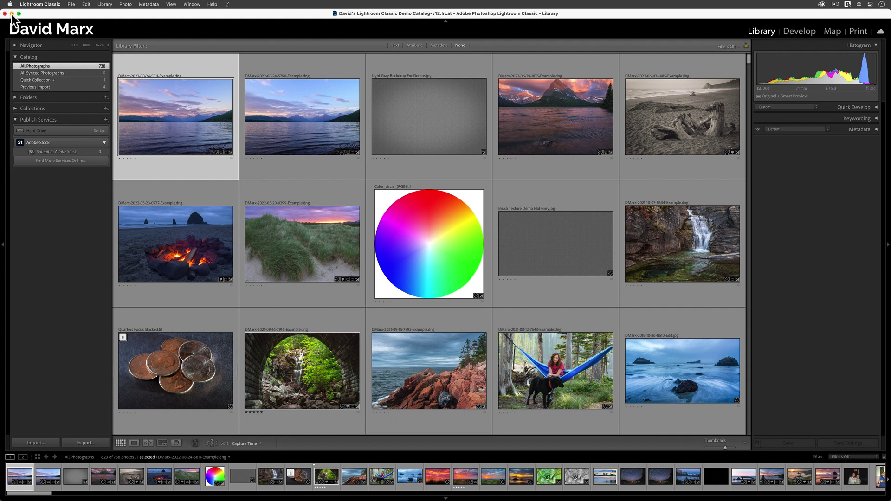
left_click(12, 14)
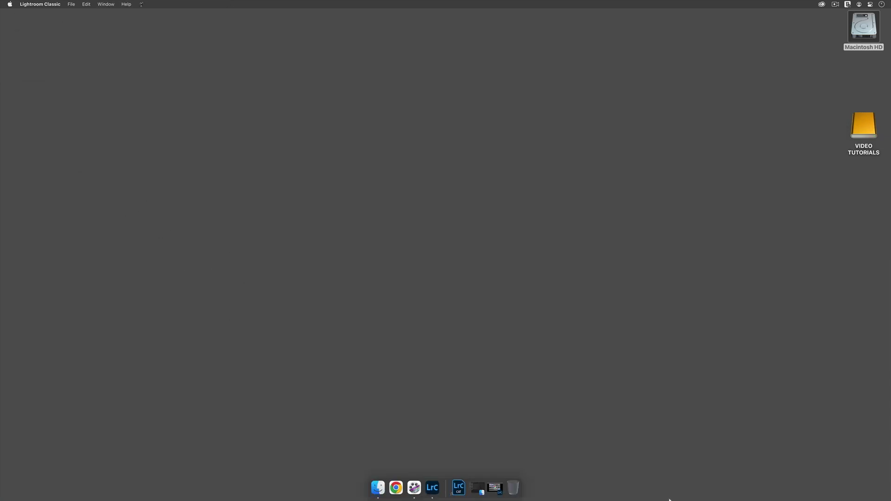
key("super+Tab")
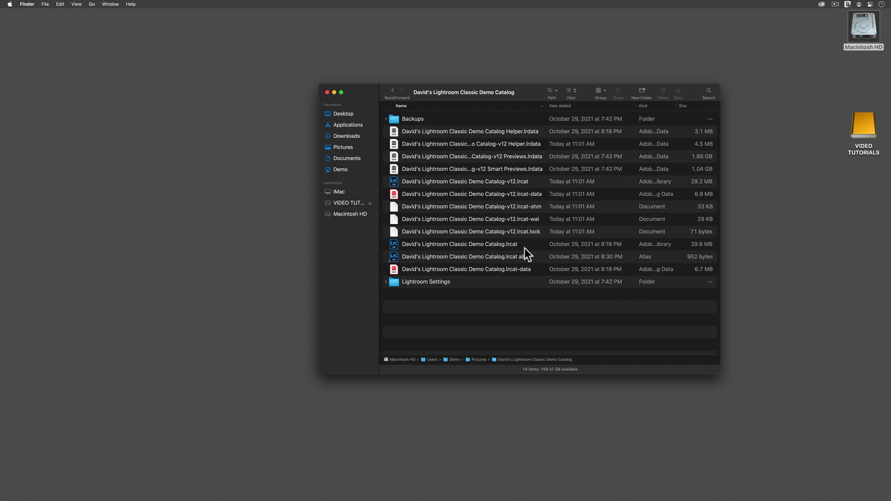
left_click(473, 245)
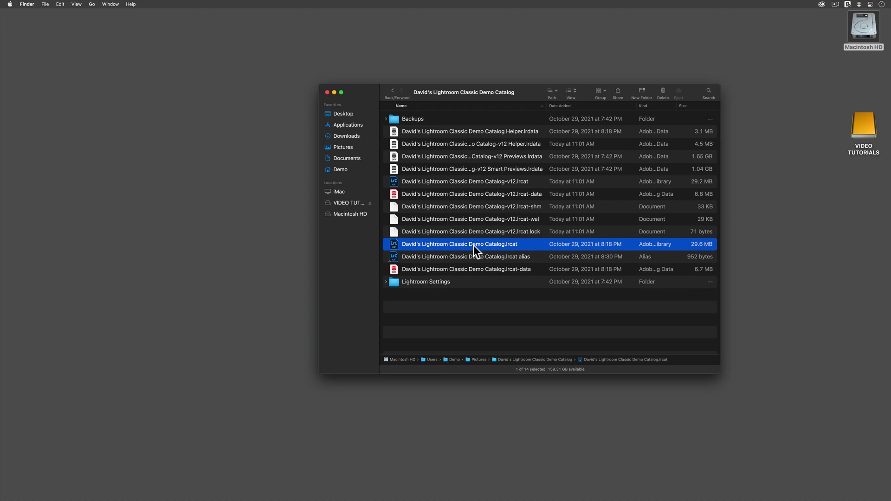
left_click(479, 183)
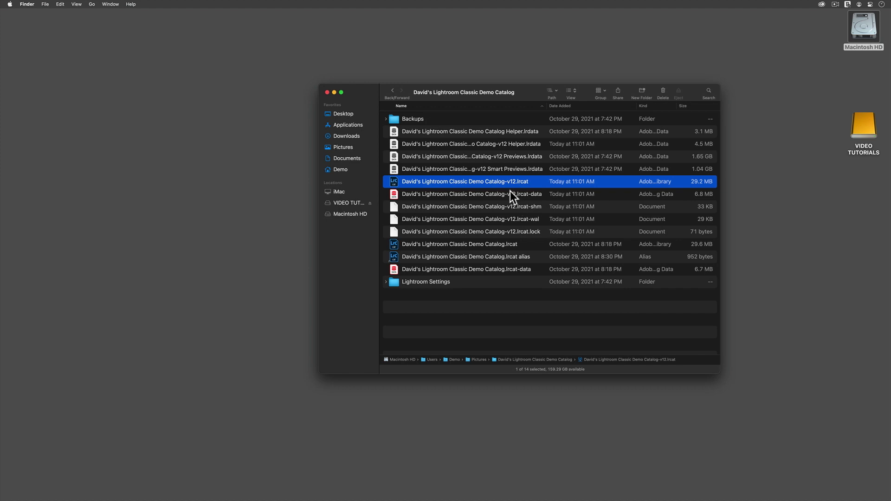
left_click(501, 245)
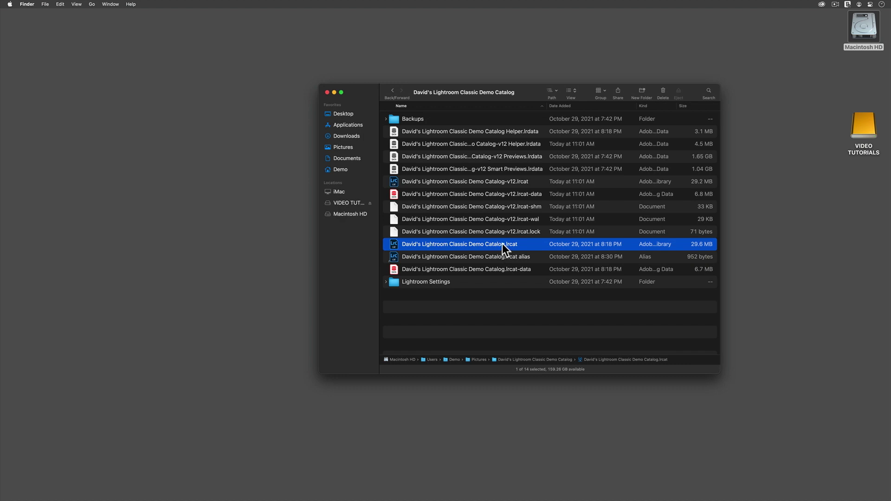
- Rename the original catalog to Catalog-v11.lrcat and move it into the Backups folder
key("Return")
key("Right")
type("-v11")
key("Return")
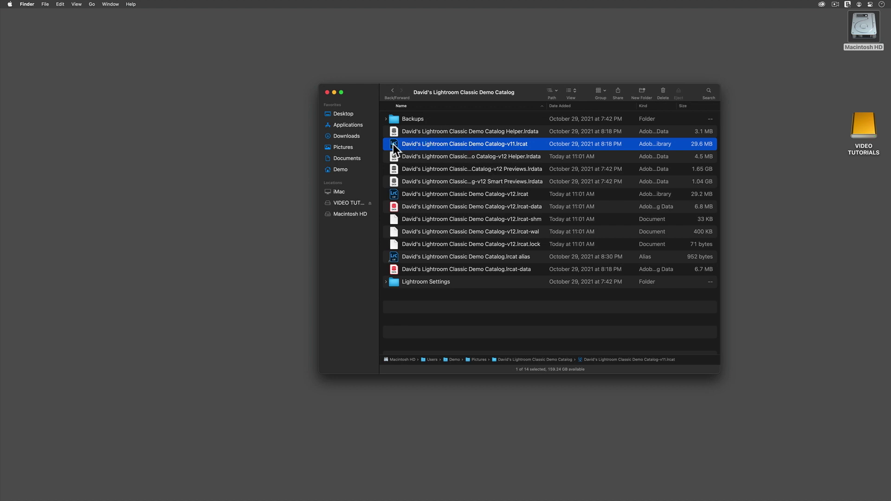
left_click_drag(393, 145, 394, 121)
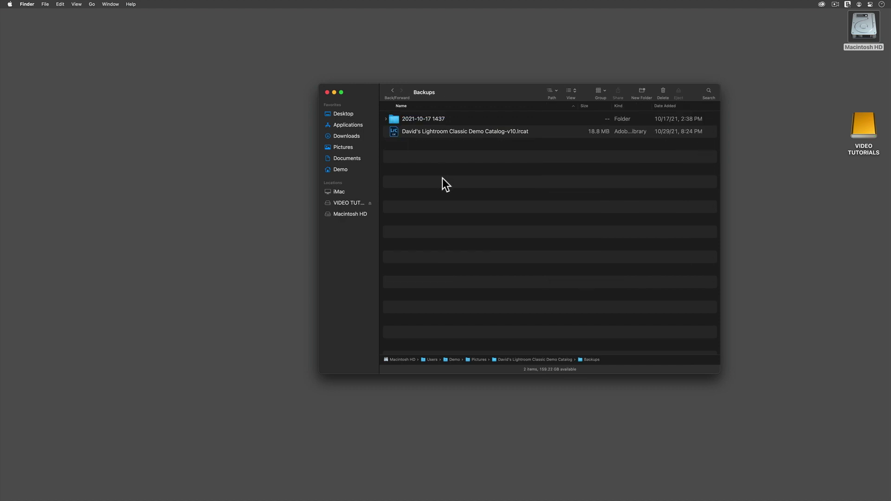
- Delete the old Helper.lrdata and lrcat-data files, then open Catalog-v12.lrcat in Lightroom Classic
left_click(392, 92)
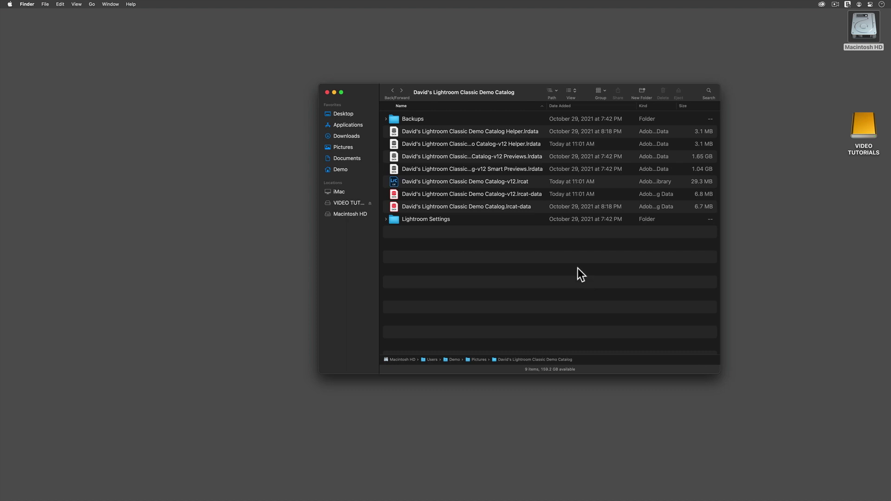
left_click(490, 131)
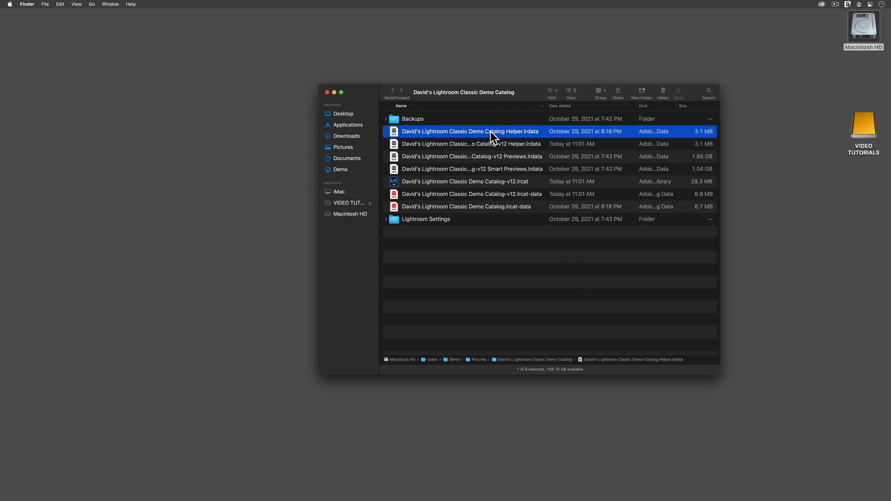
left_click(662, 91)
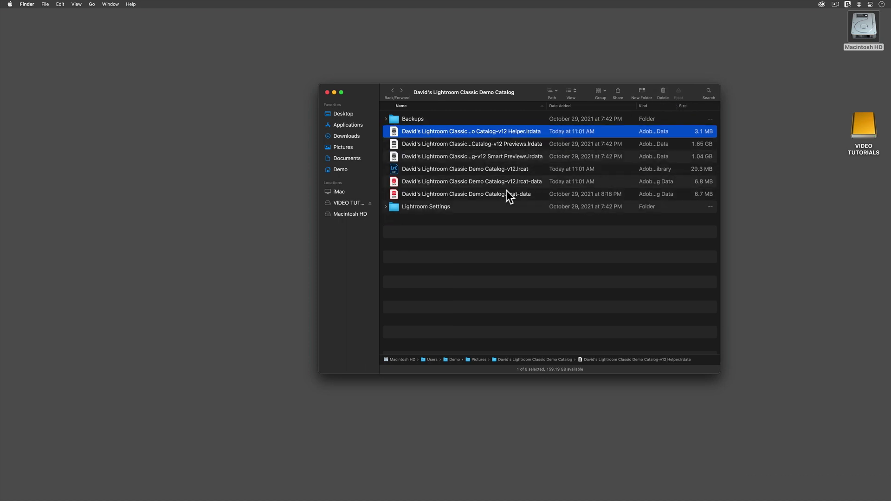
left_click(476, 194)
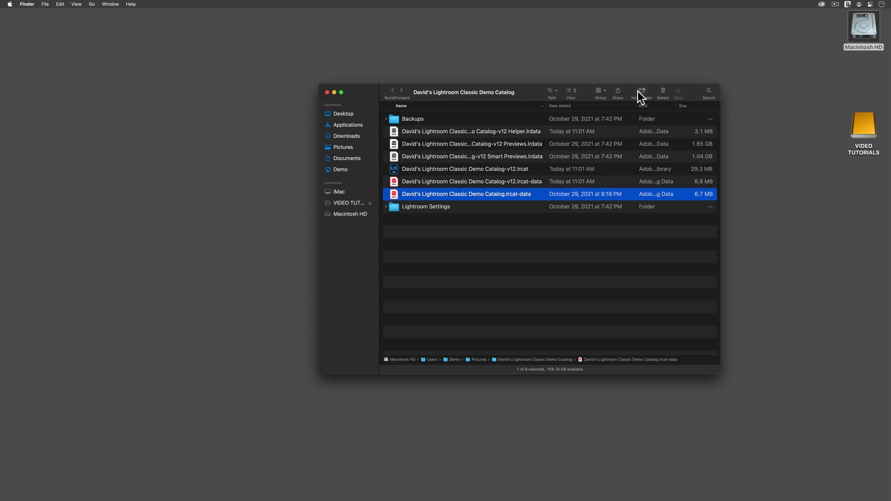
left_click(664, 91)
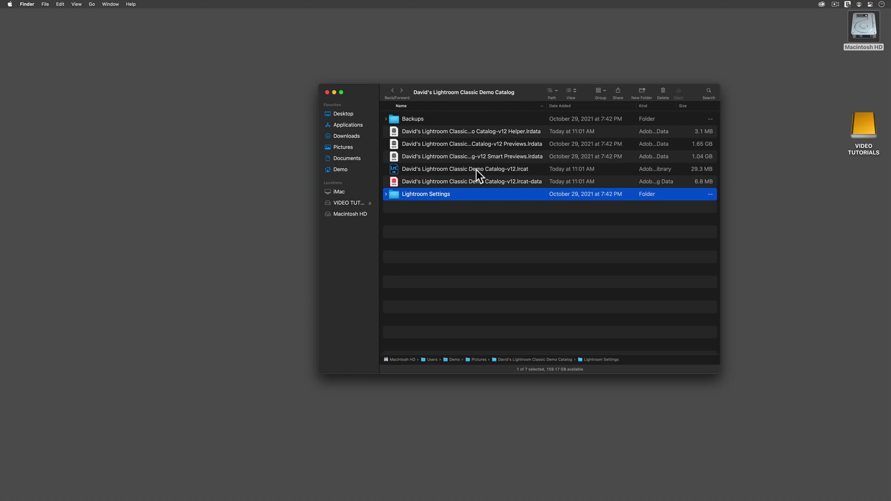
double_click(395, 169)
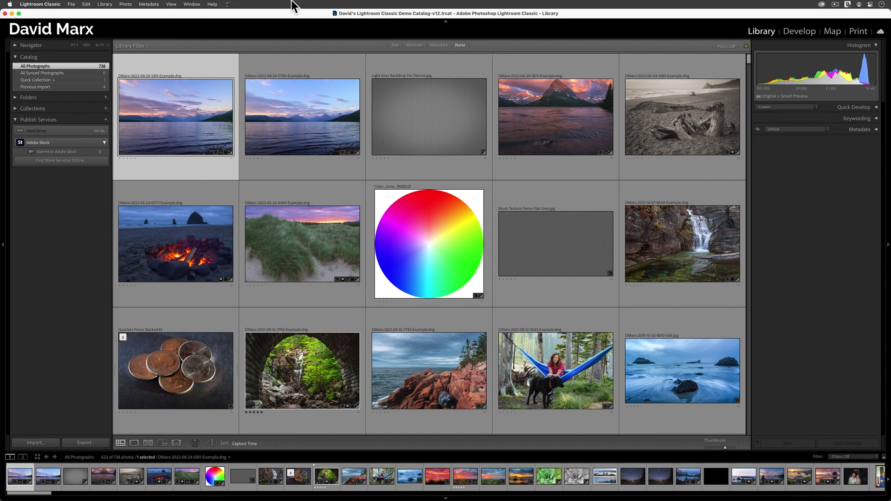
- With the Catalog-v12 library loaded, open the Lightroom Classic application menu
left_click(46, 5)
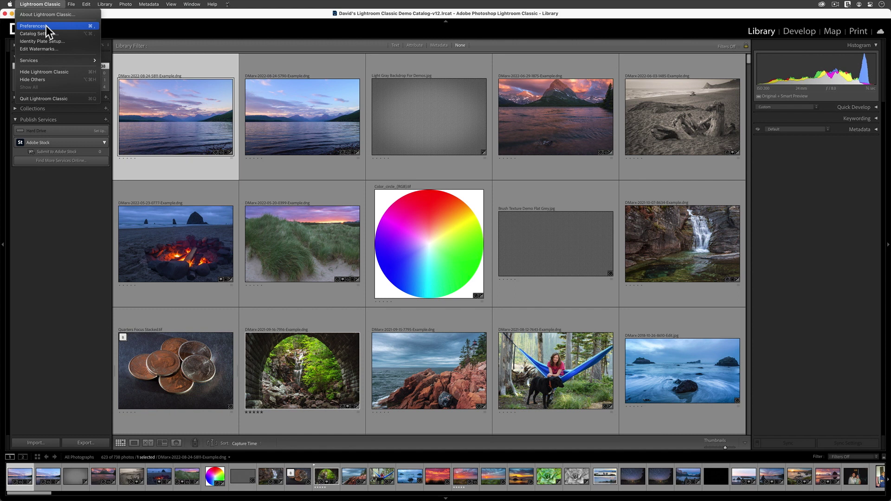
- In General preferences, set 'When starting up use this catalog' to the Catalog-v12.lrcat path
left_click(46, 26)
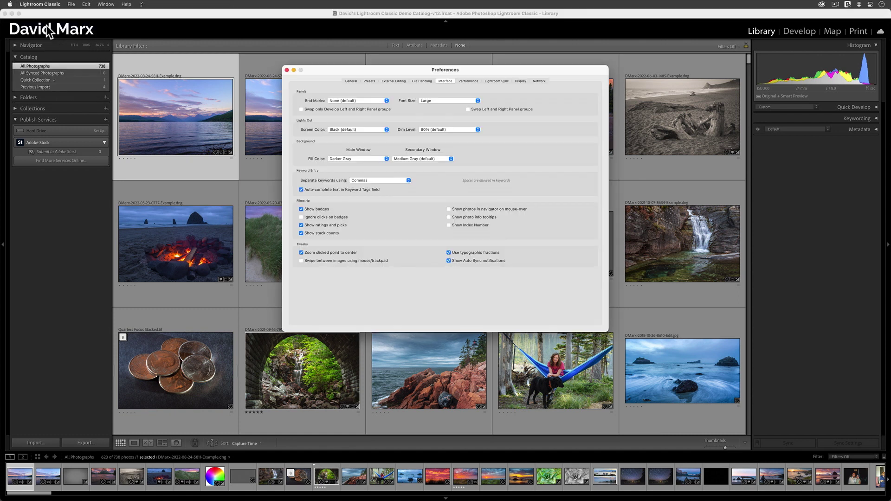
left_click(350, 82)
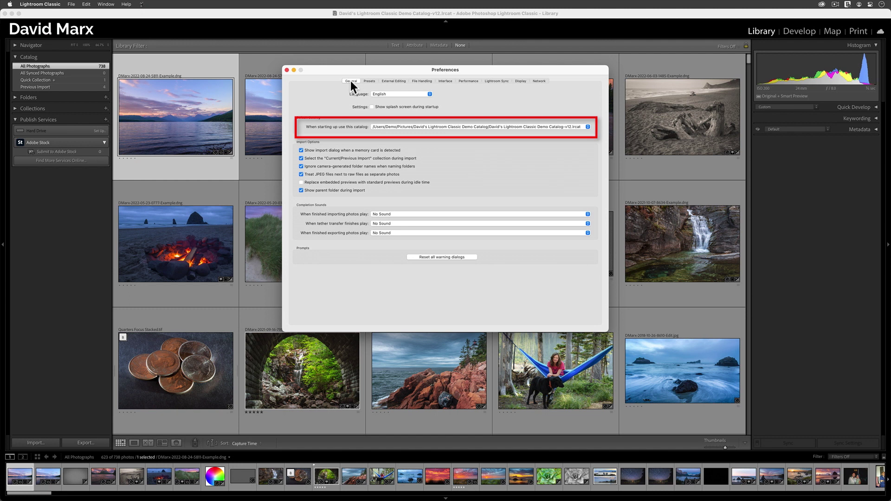
left_click(585, 126)
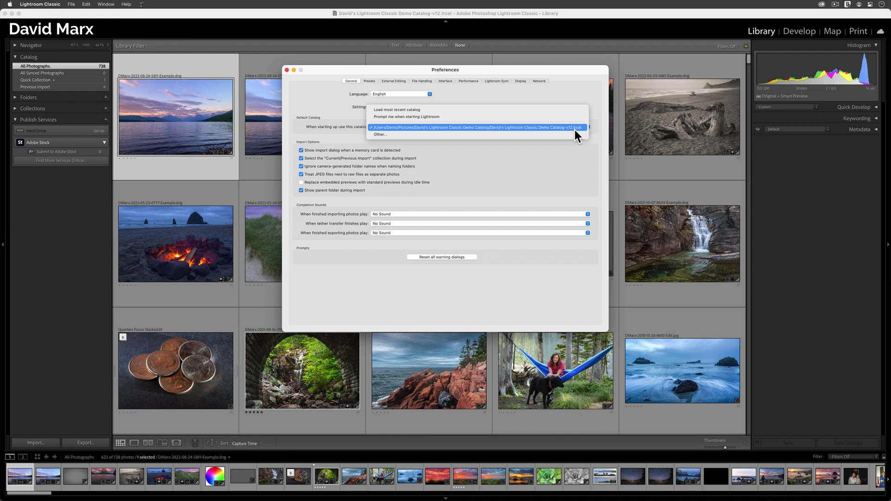
left_click(574, 129)
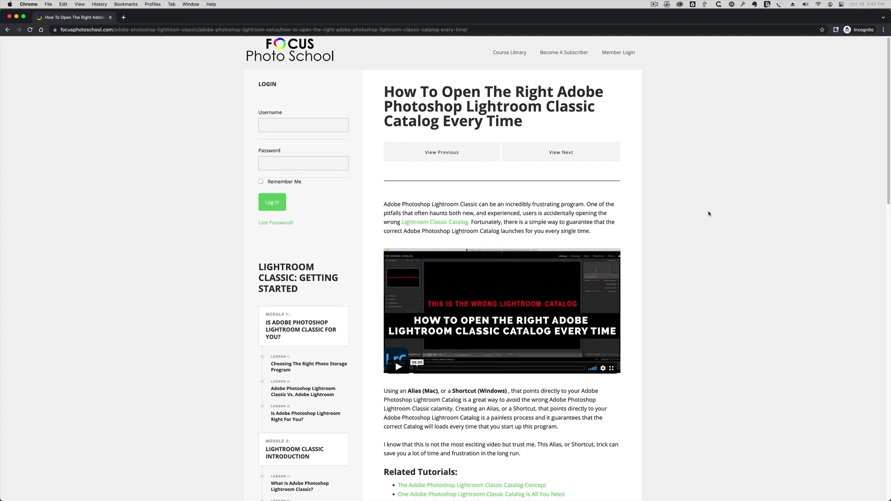
- Scroll the Focus Photo School catalog article down to its Related Tutorials section
scroll(709, 213, "down", 1)
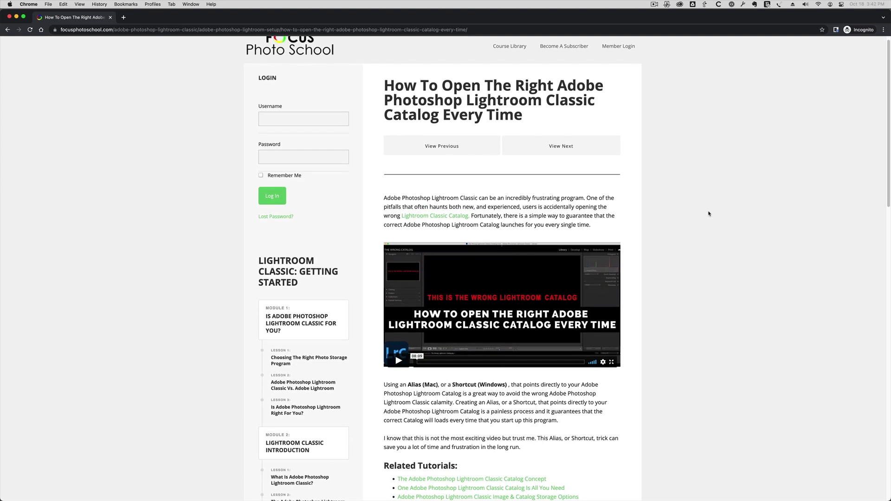
scroll(709, 214, "down", 2)
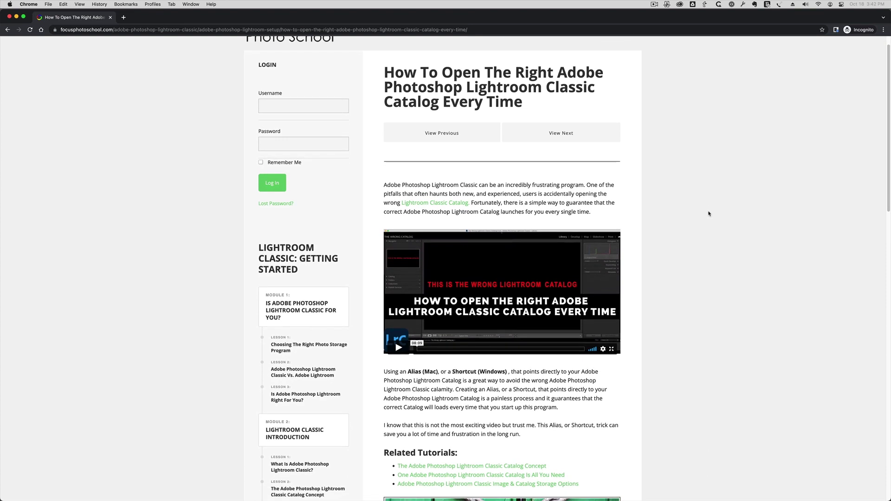
scroll(709, 214, "down", 3)
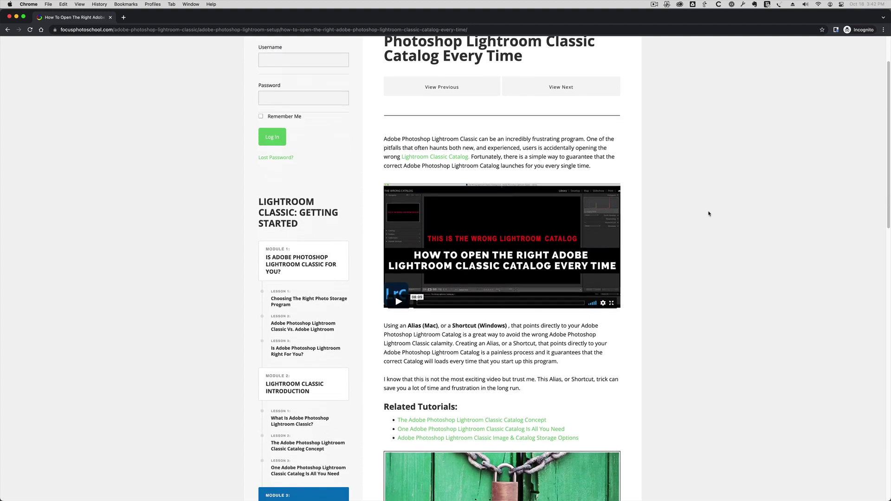
scroll(709, 214, "down", 3)
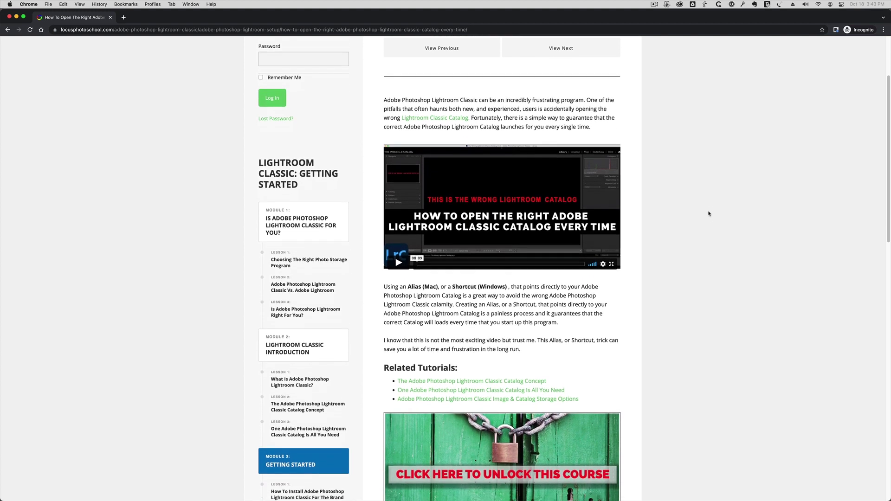
scroll(709, 214, "down", 2)
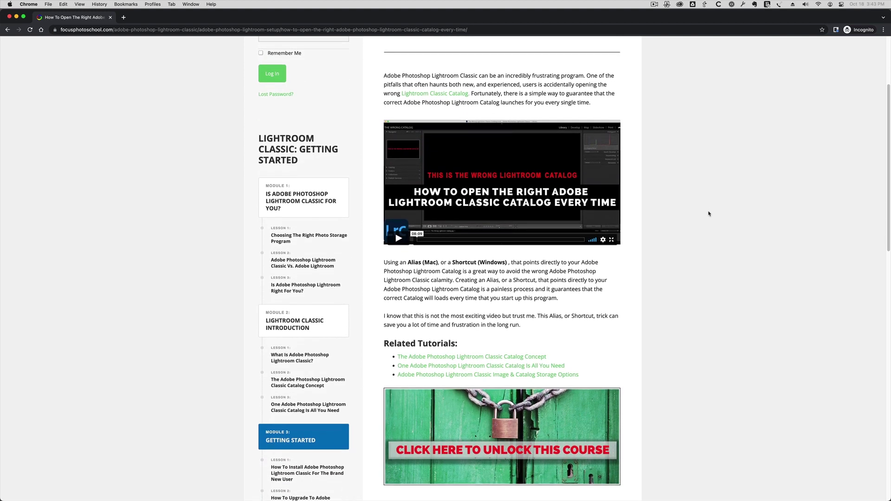